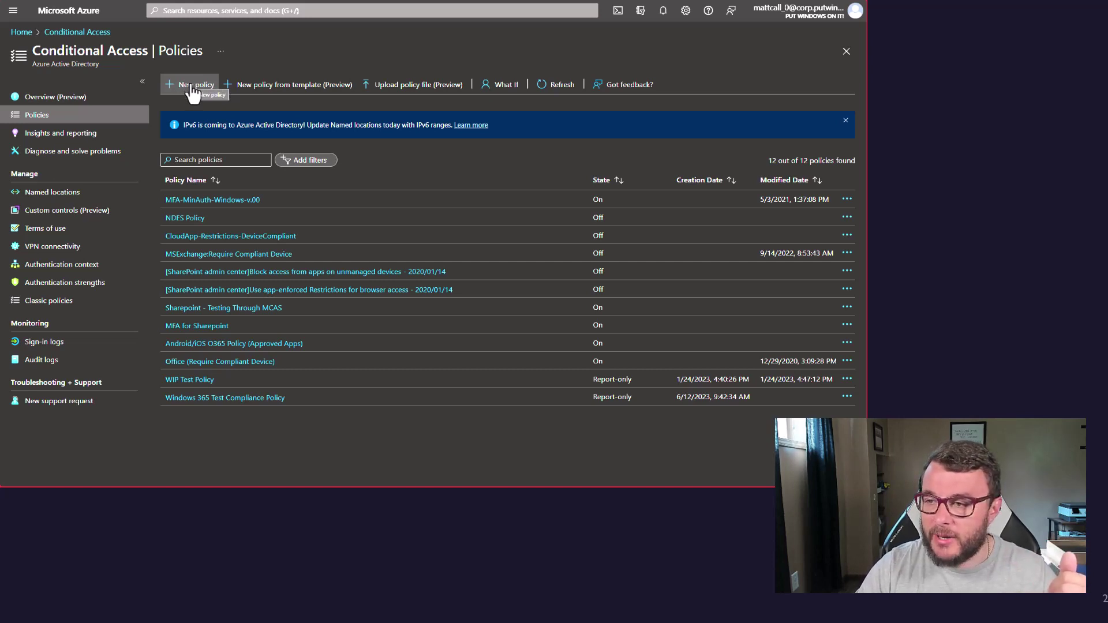
Create a new Conditional Access policy named 'Windows 365 Test Policy'
left_click(192, 93)
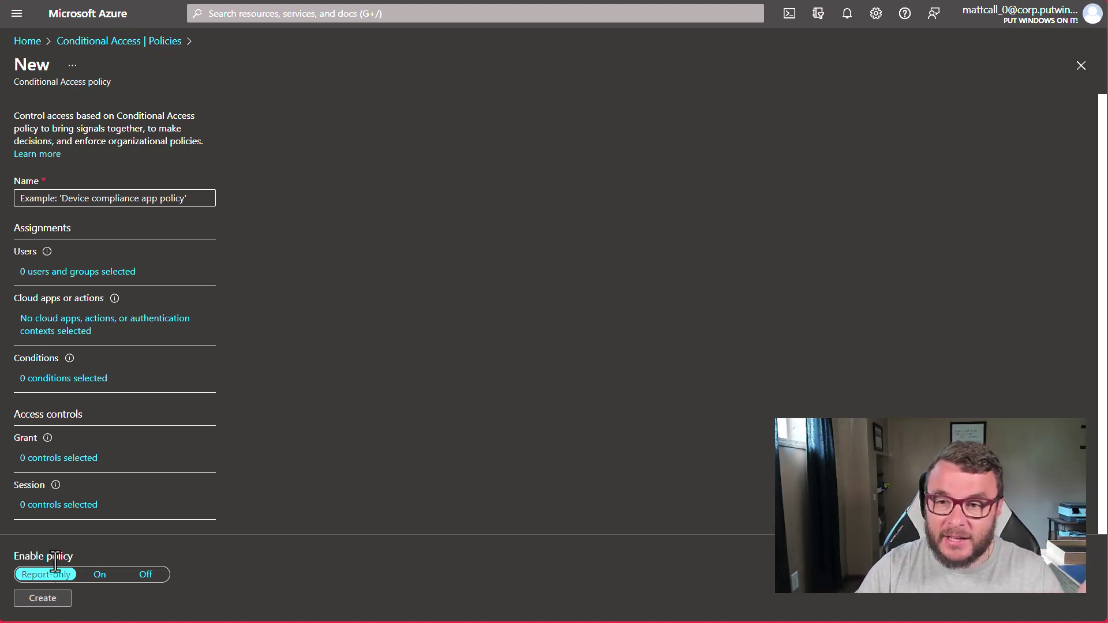
left_click(132, 199)
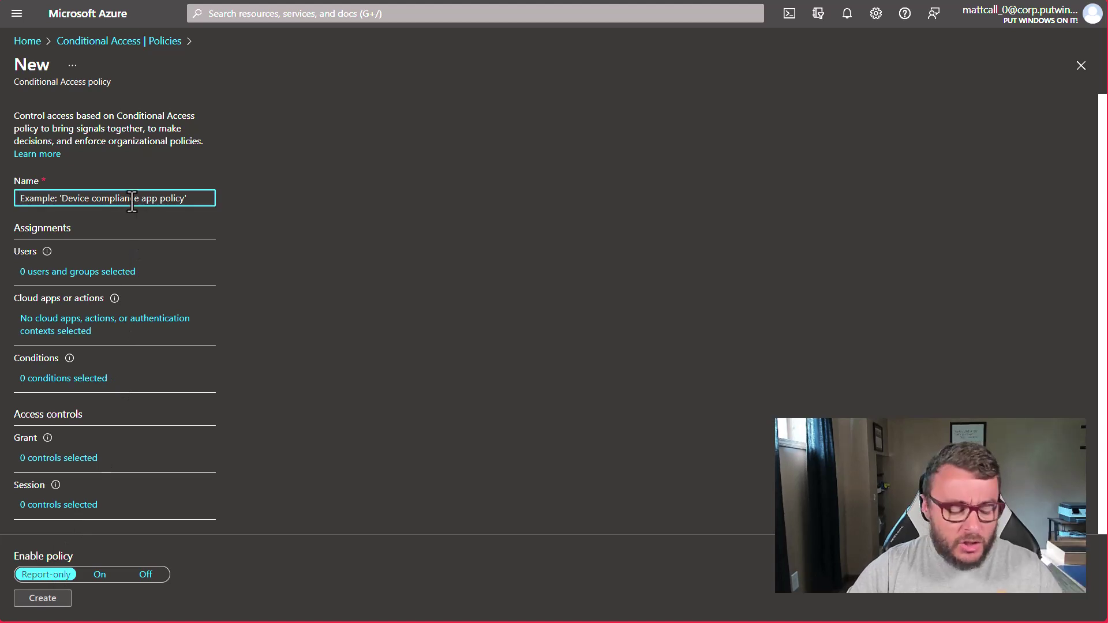
type("Windows 3")
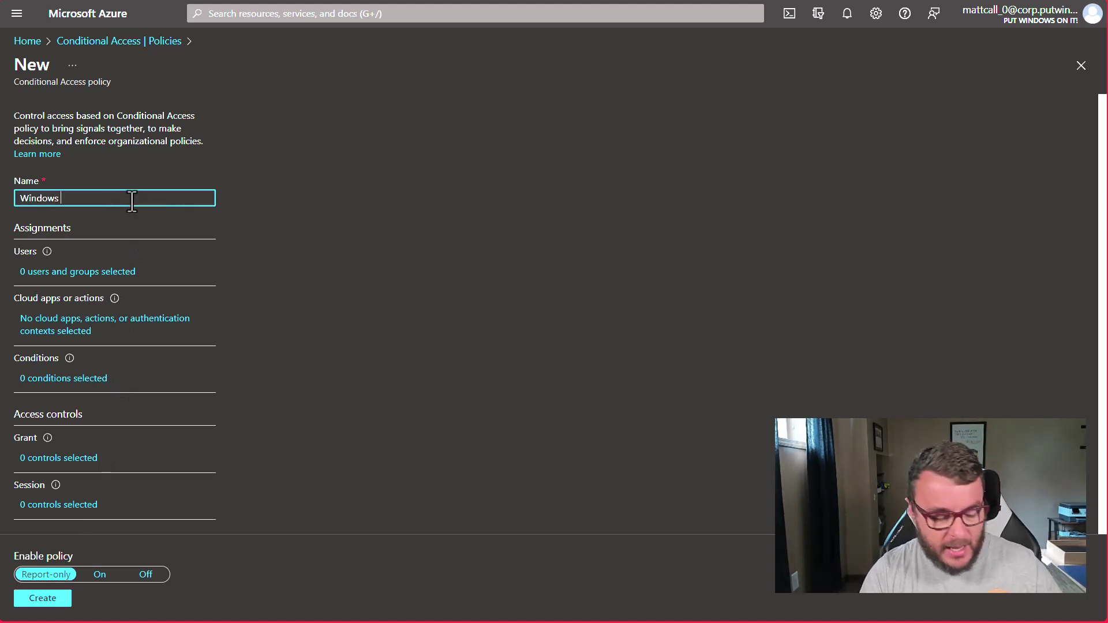
type("65")
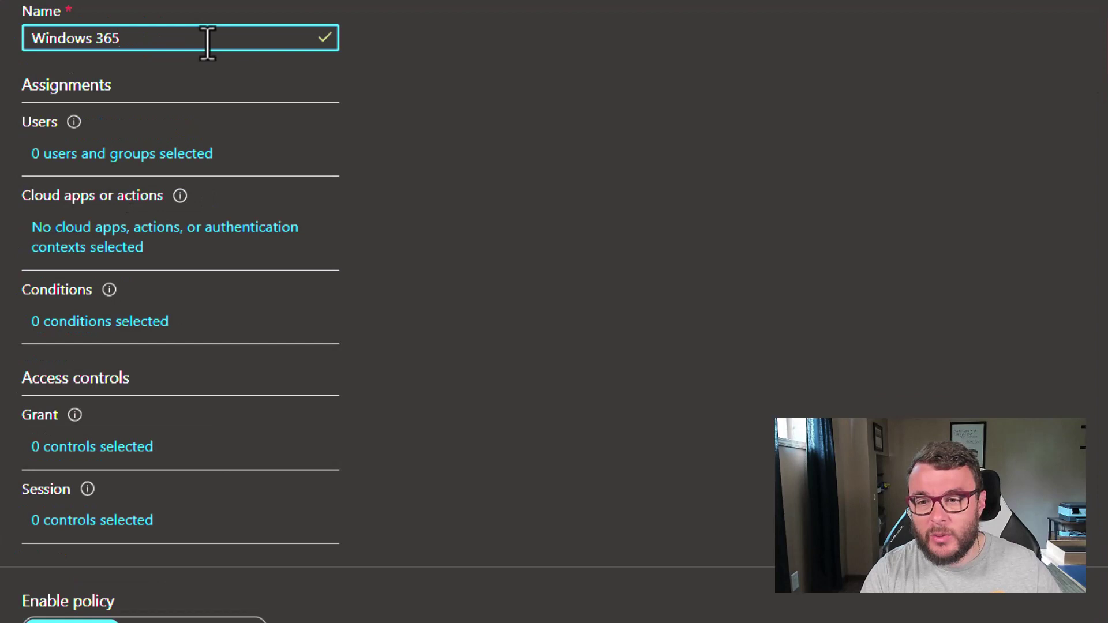
type(" Test Pol")
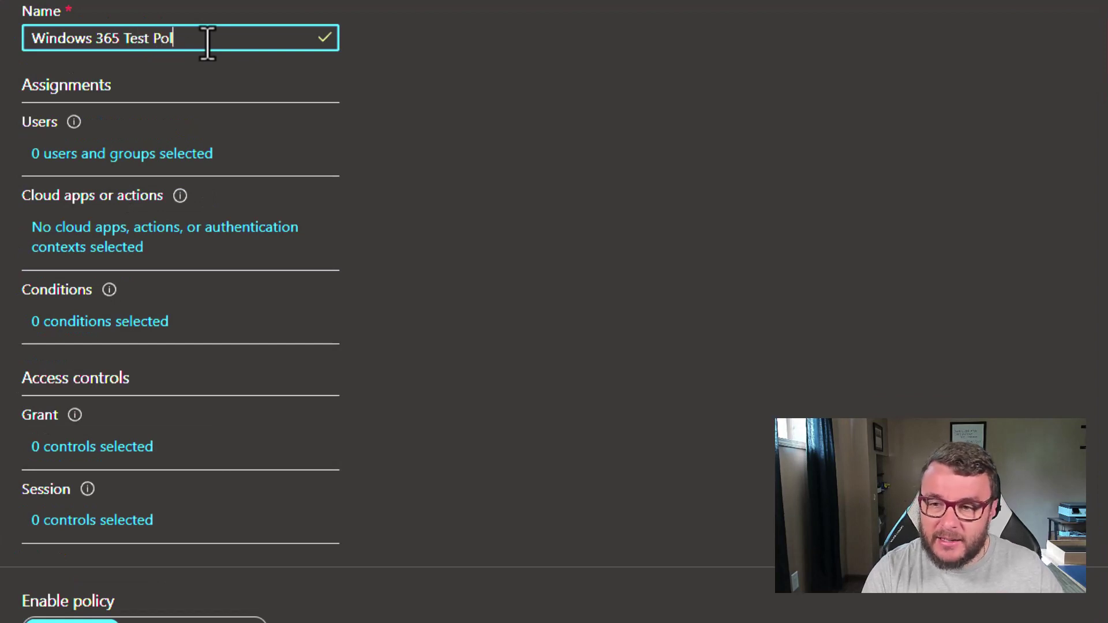
type("icy")
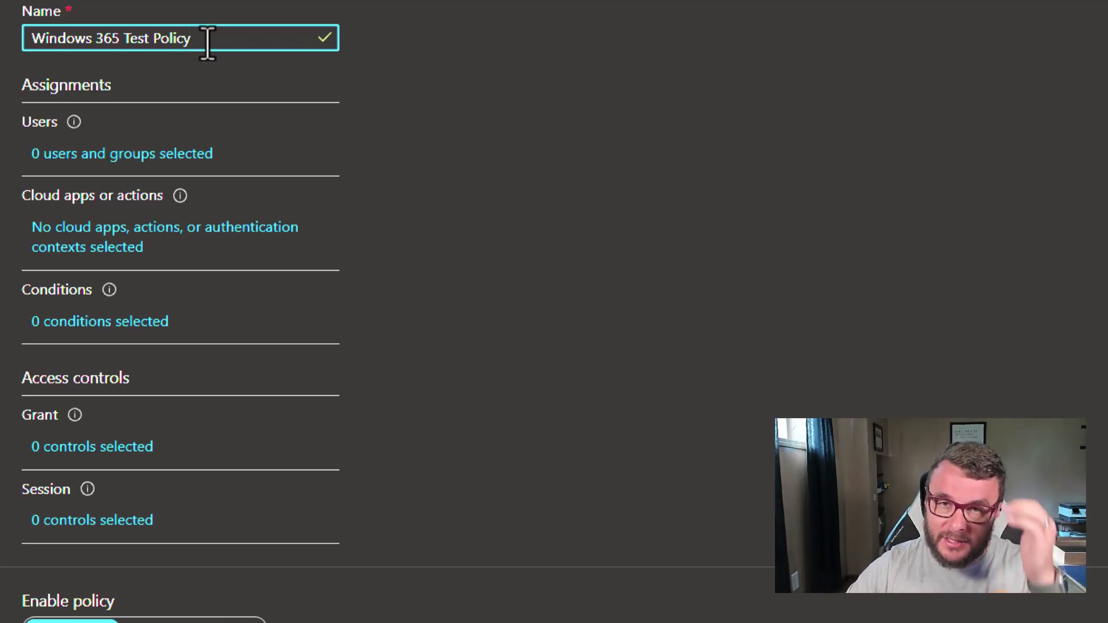
Assign the policy to selected users, including only the Windows 365 Licensed Users group
left_click(119, 164)
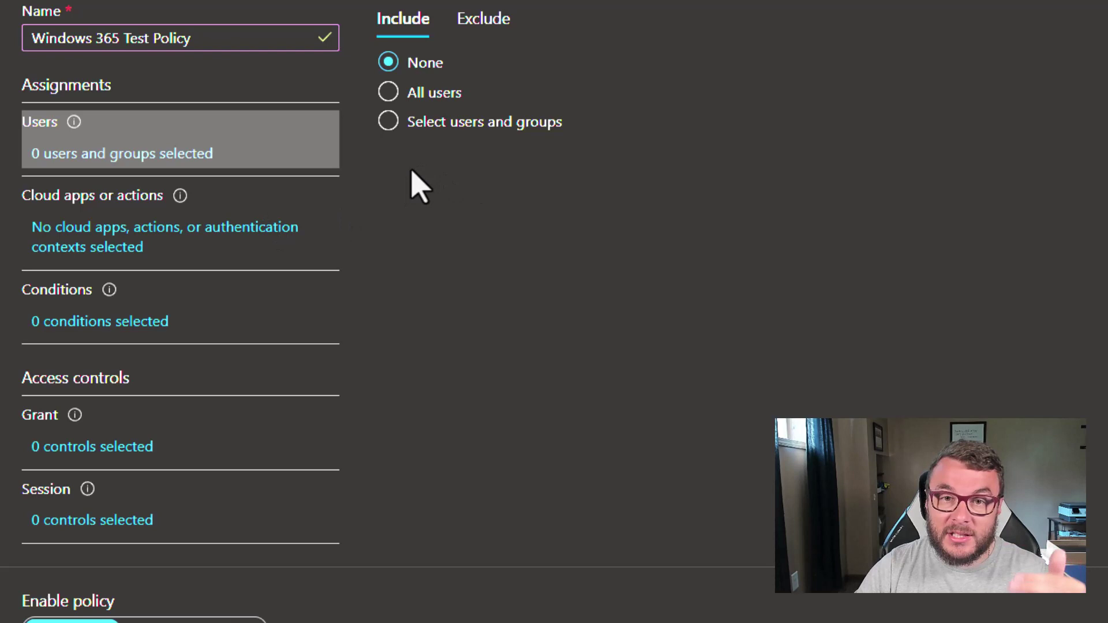
left_click(388, 123)
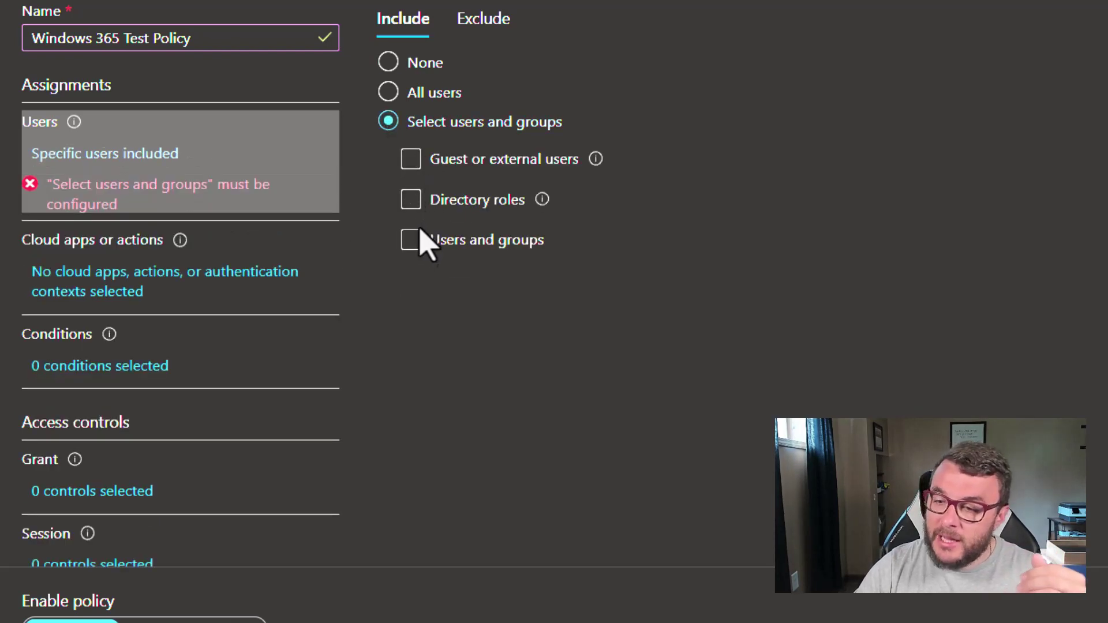
left_click(411, 240)
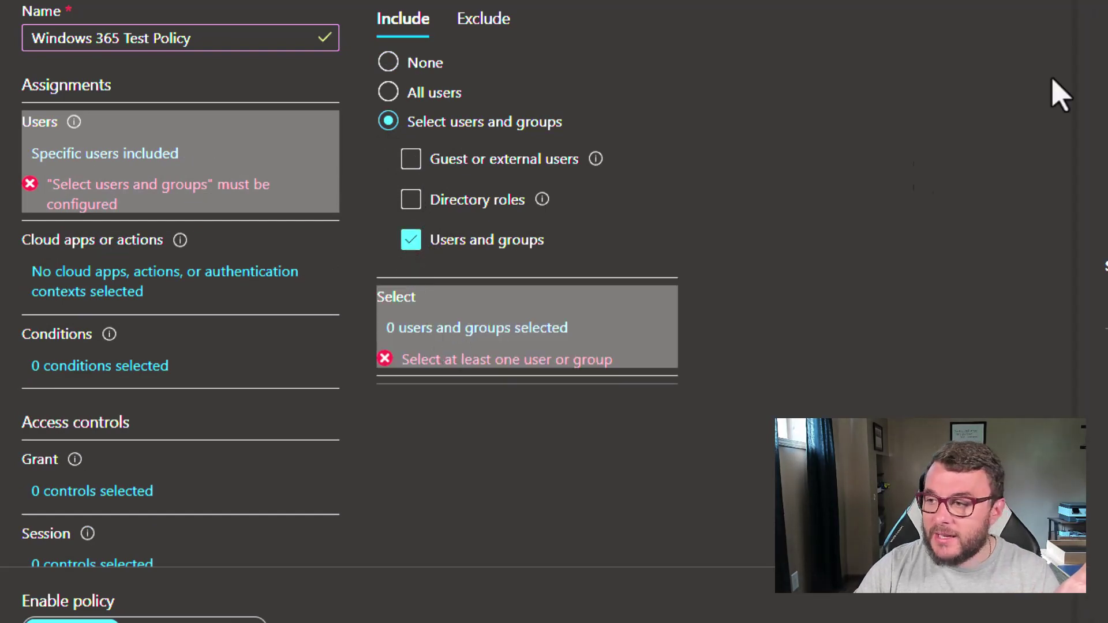
type("Windows")
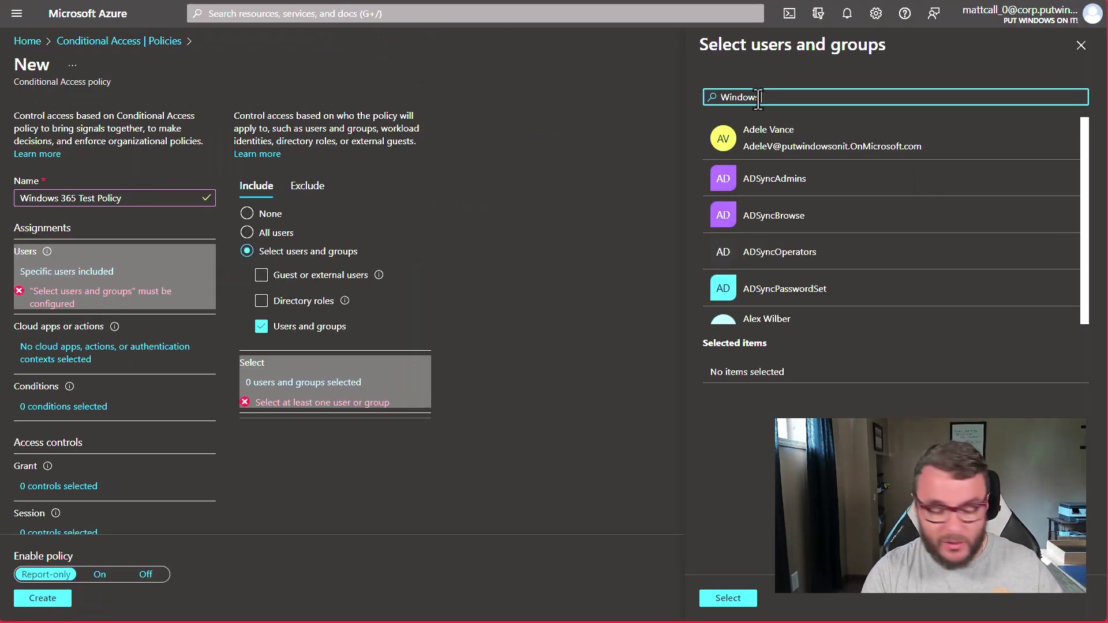
type(" 365 L")
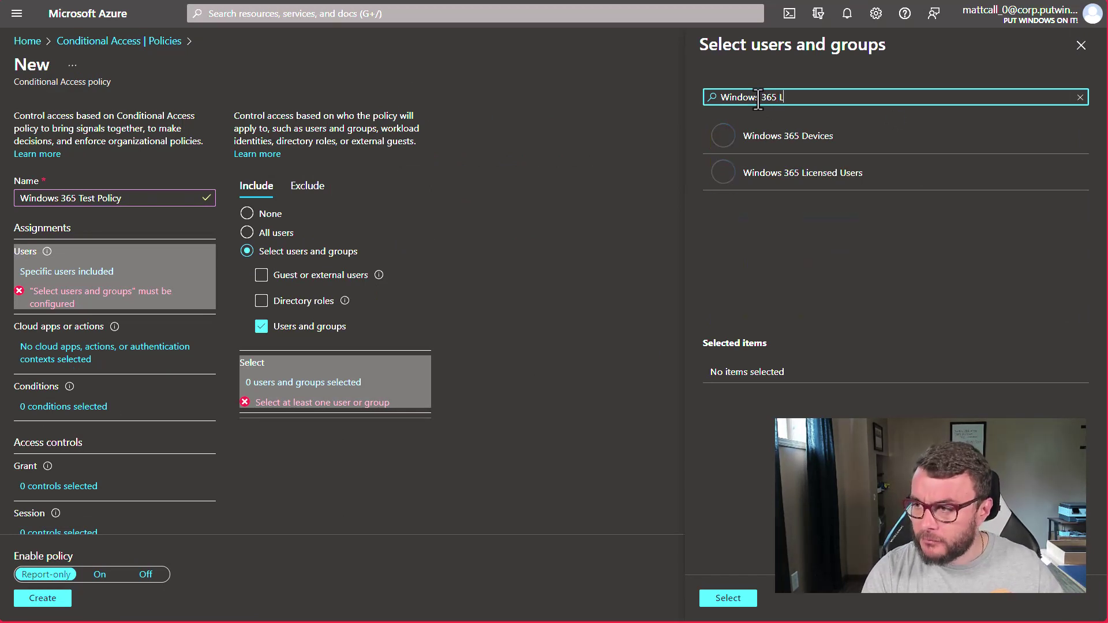
left_click(822, 143)
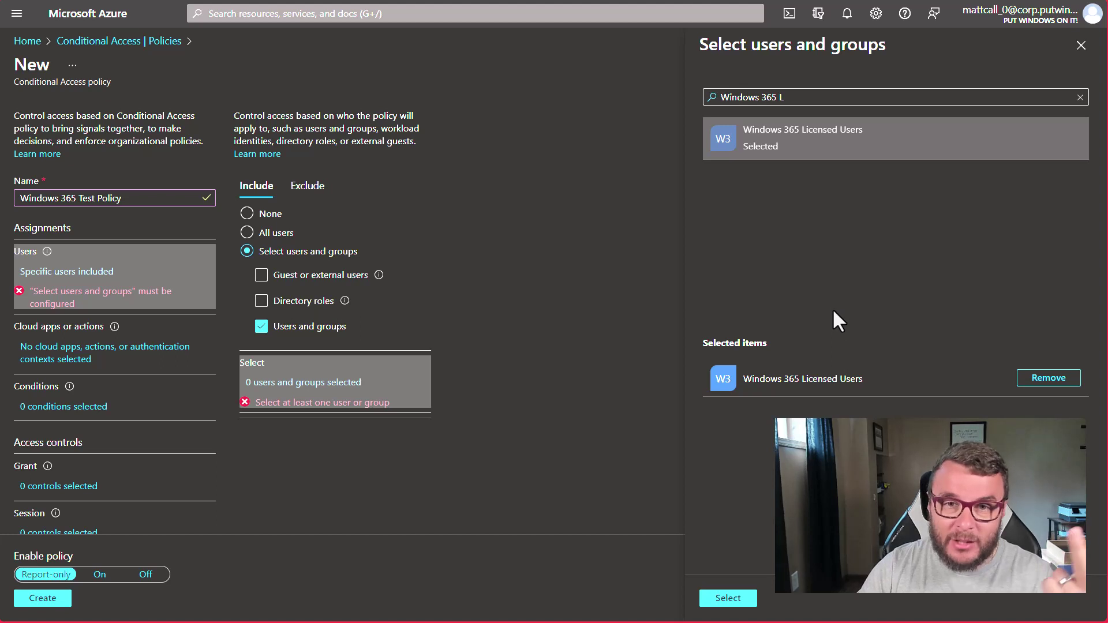
left_click(736, 603)
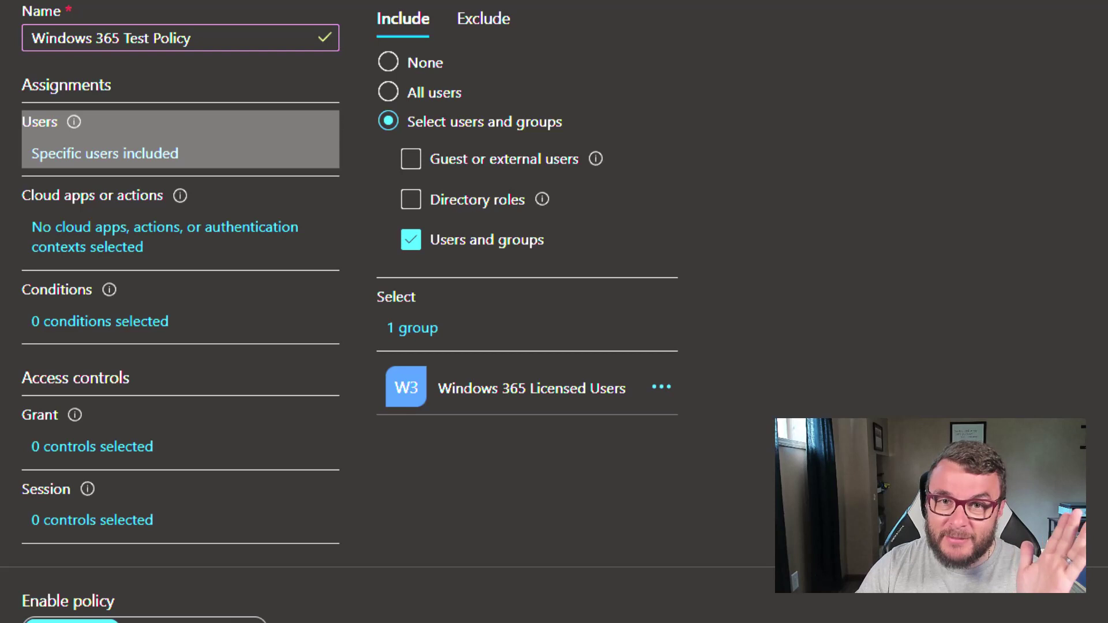
Exclude the Global administrator directory role from the policy's user assignment
left_click(484, 32)
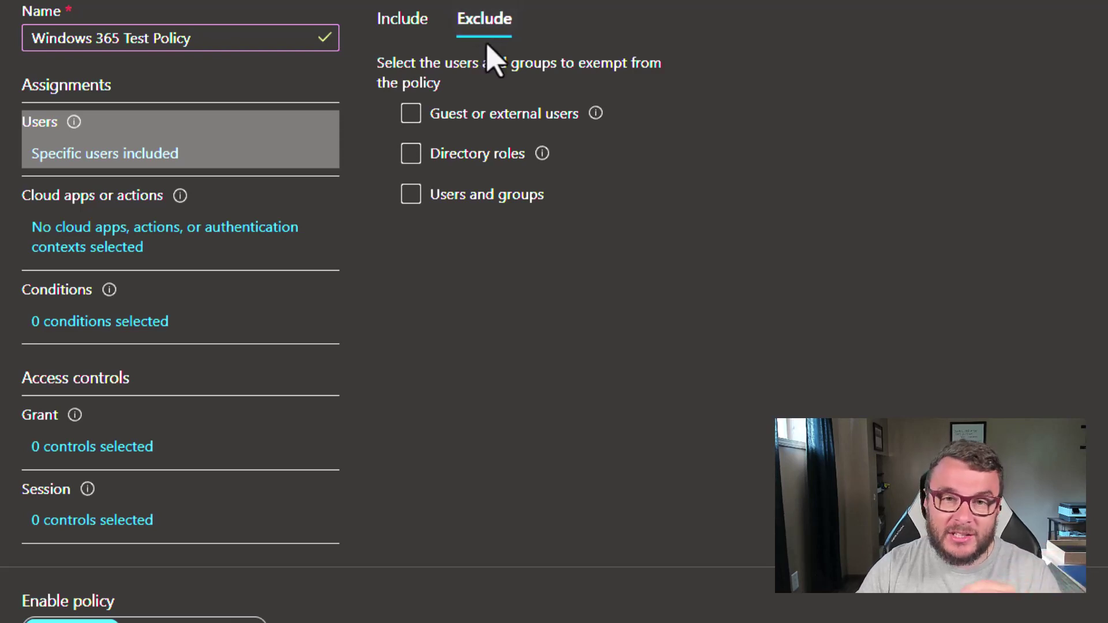
left_click(411, 195)
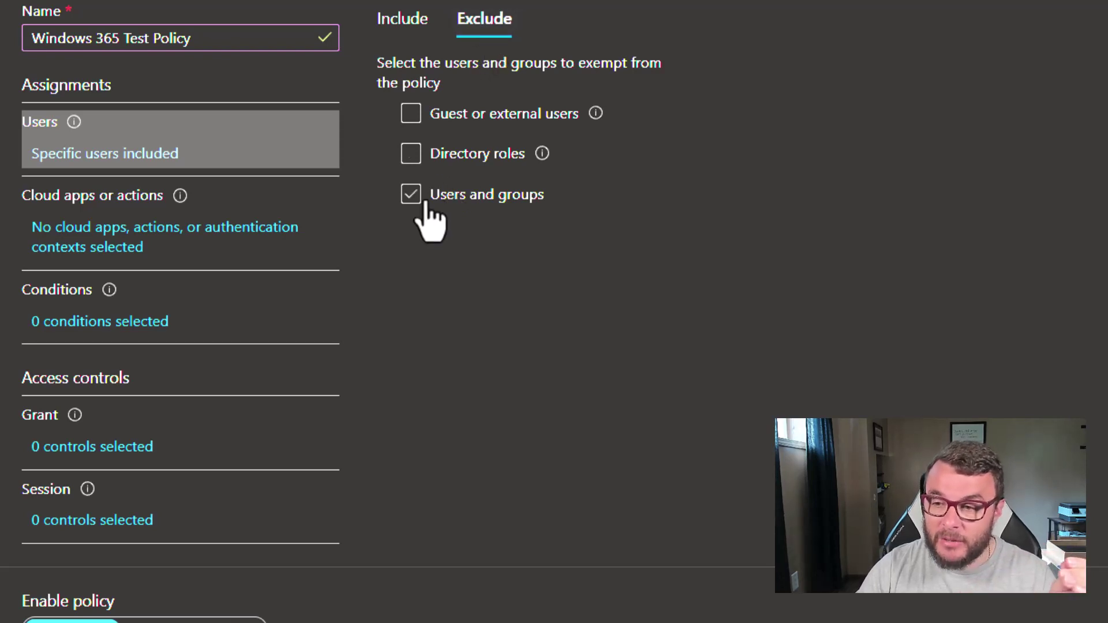
left_click(411, 195)
left_click(411, 153)
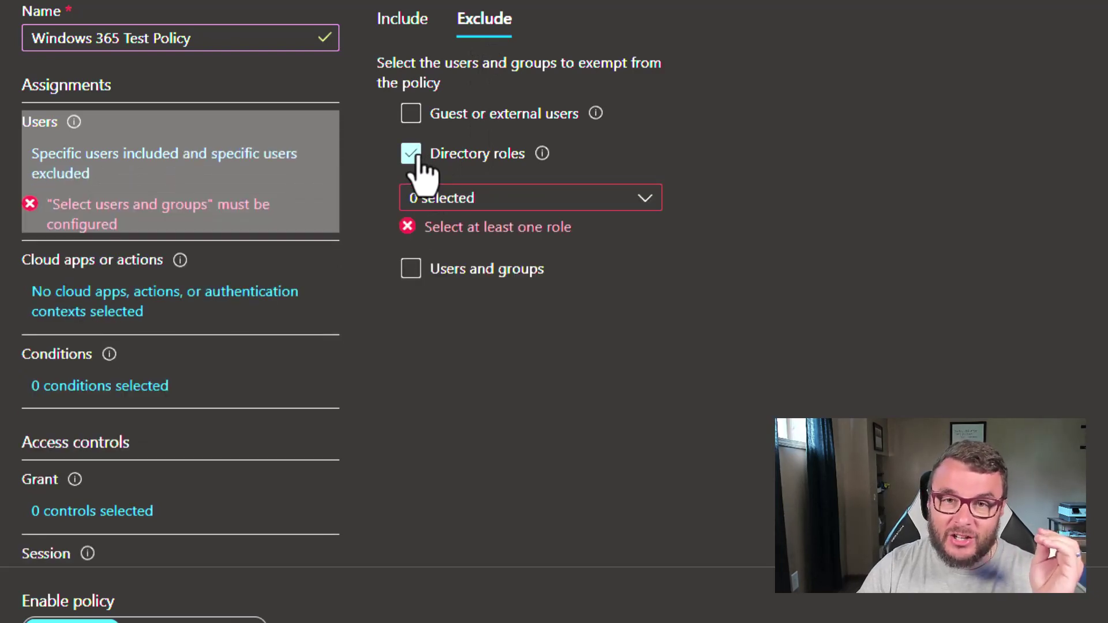
left_click(456, 199)
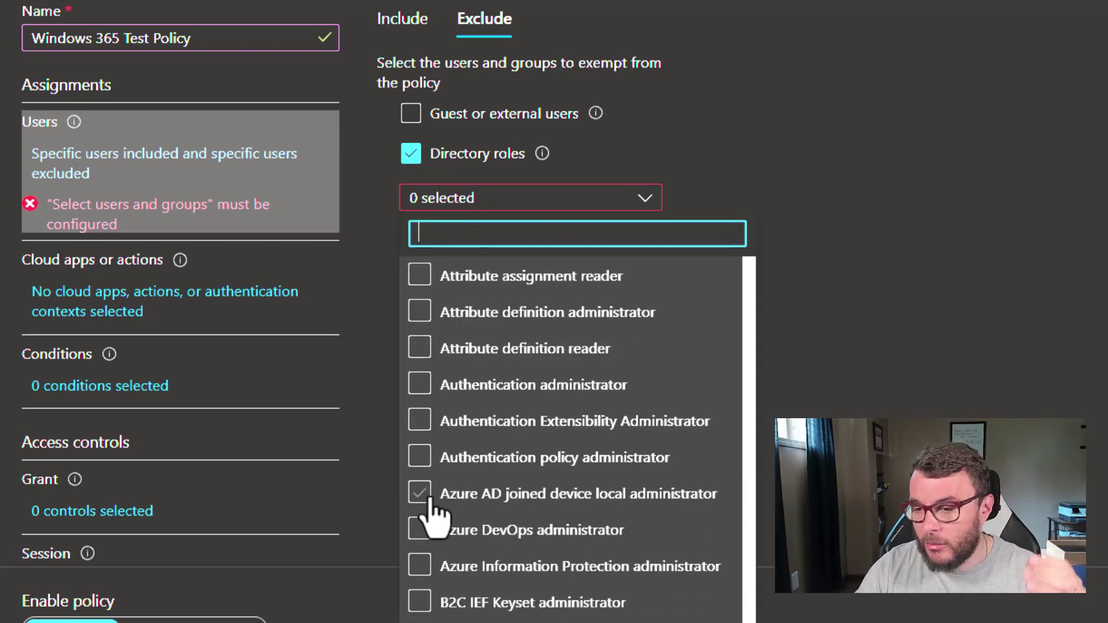
type("Global")
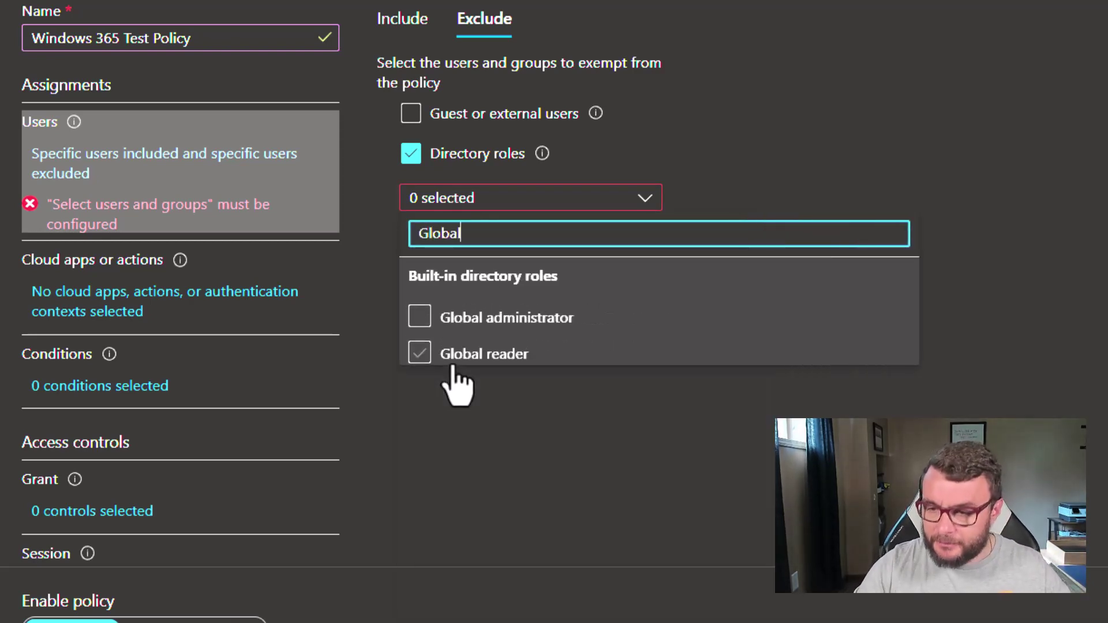
left_click(421, 317)
left_click(612, 520)
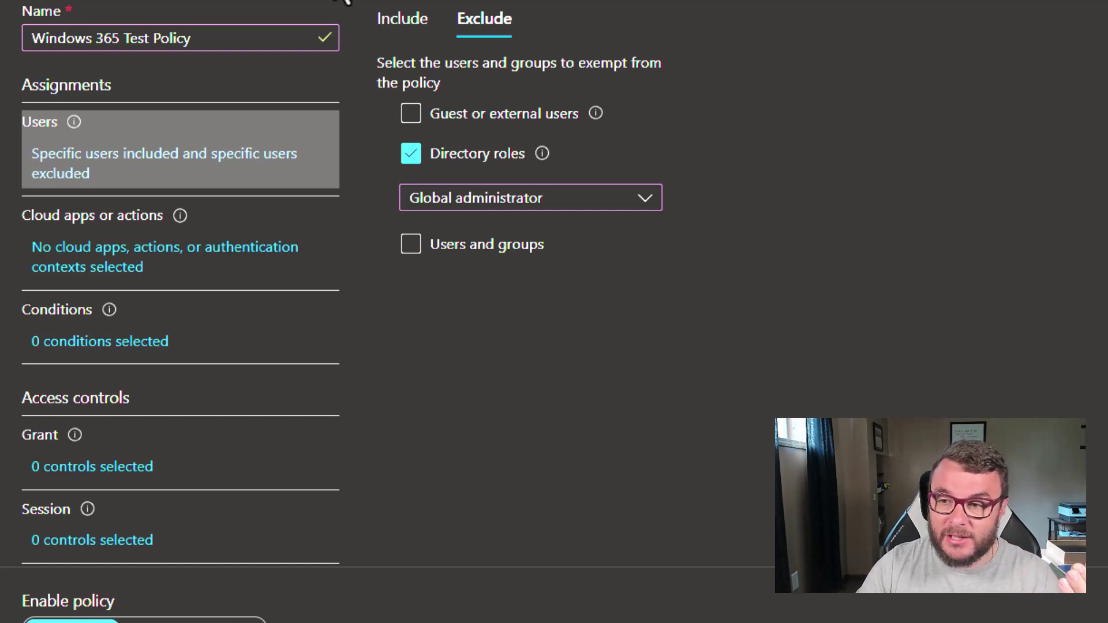
Include Windows 365 as the policy's only selected cloud app
left_click(414, 41)
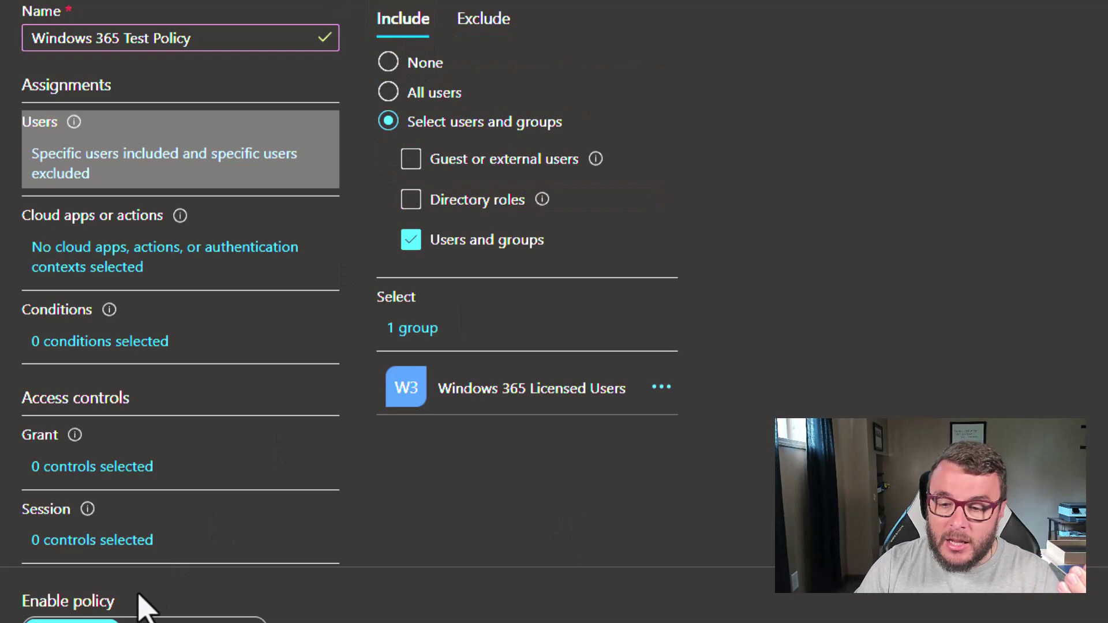
left_click(101, 268)
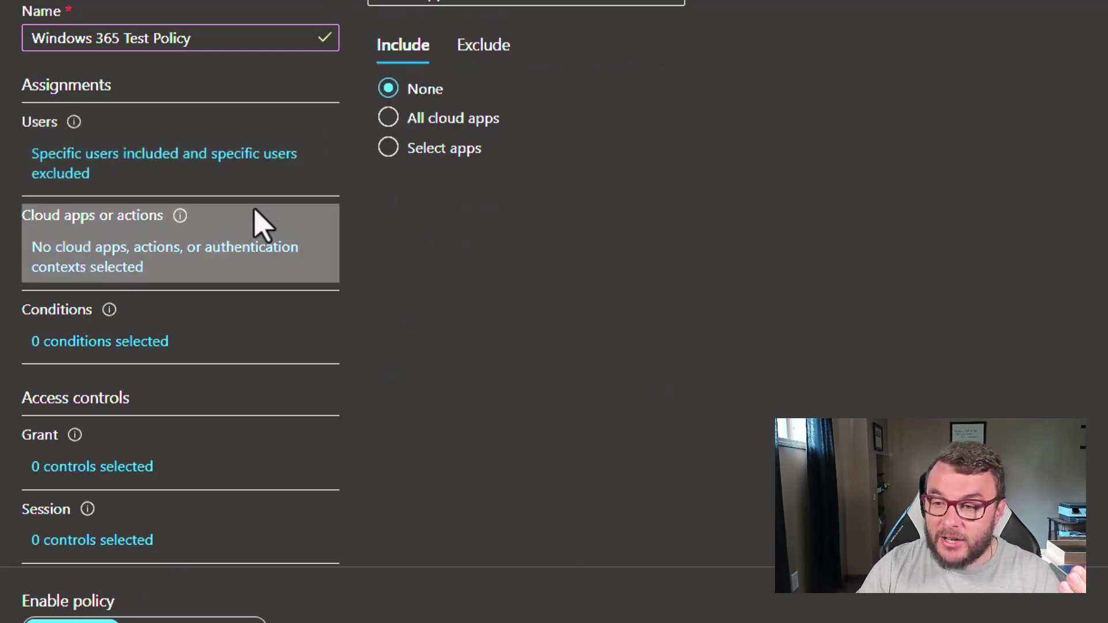
left_click(388, 149)
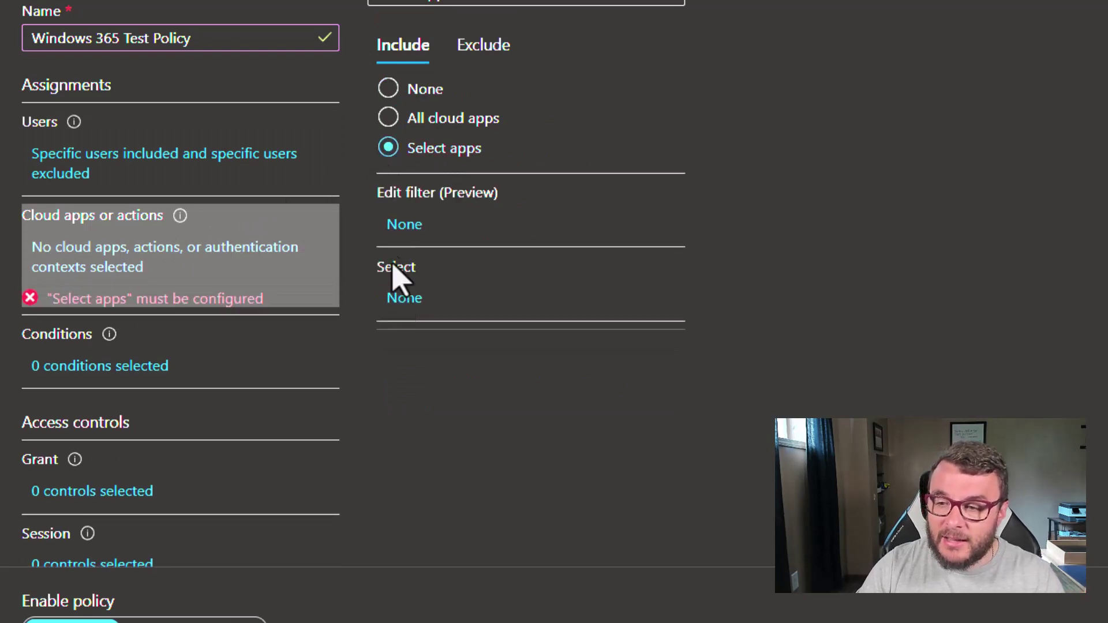
left_click(399, 301)
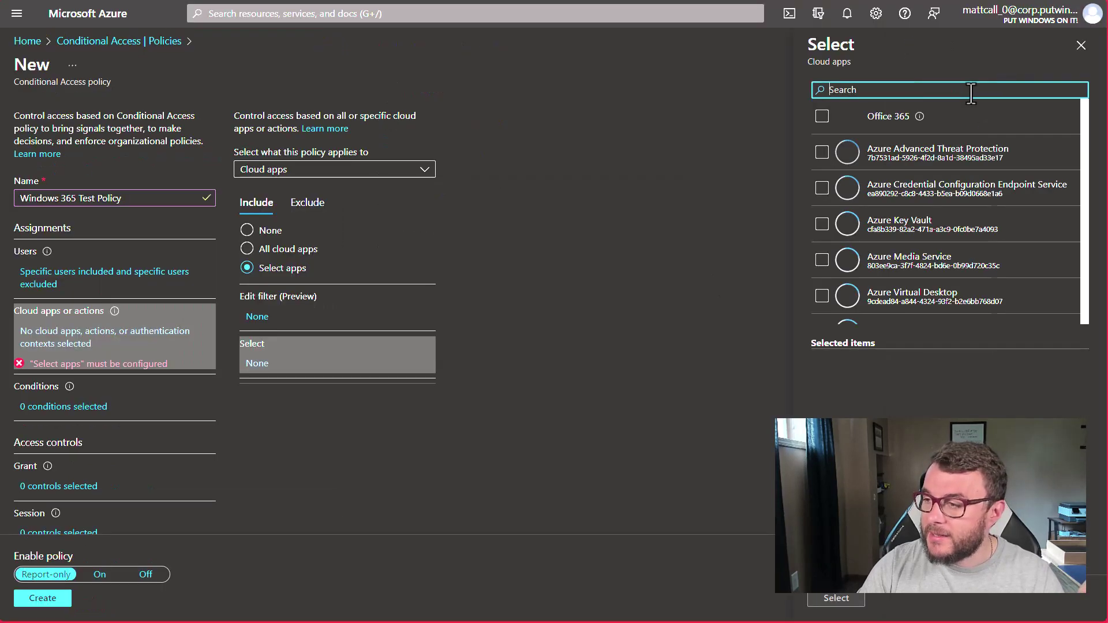
type("Winod")
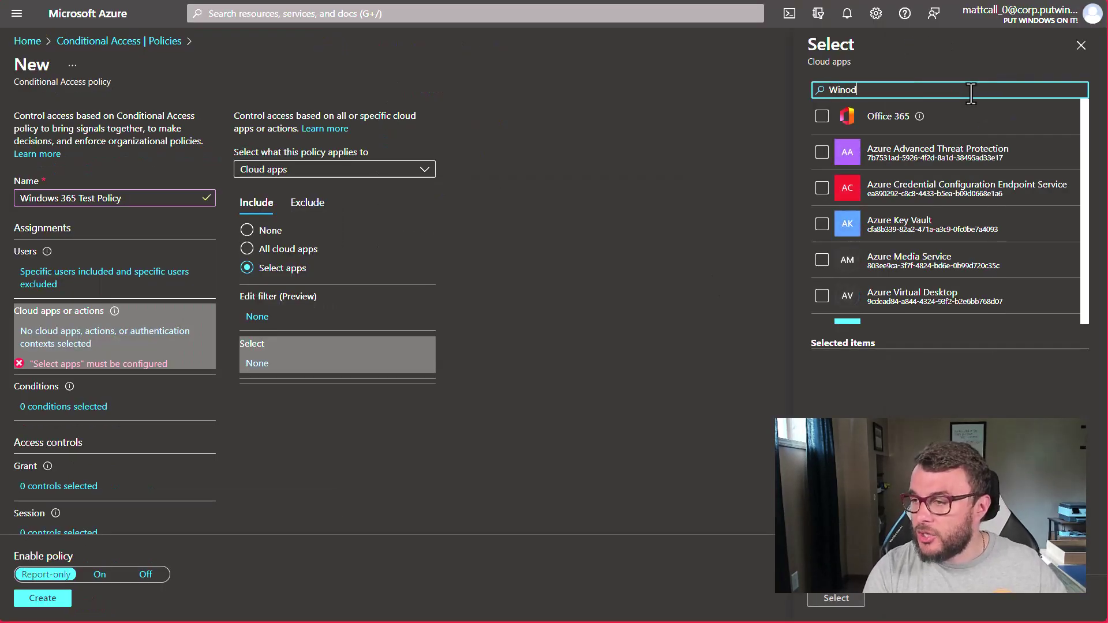
type("dows 365")
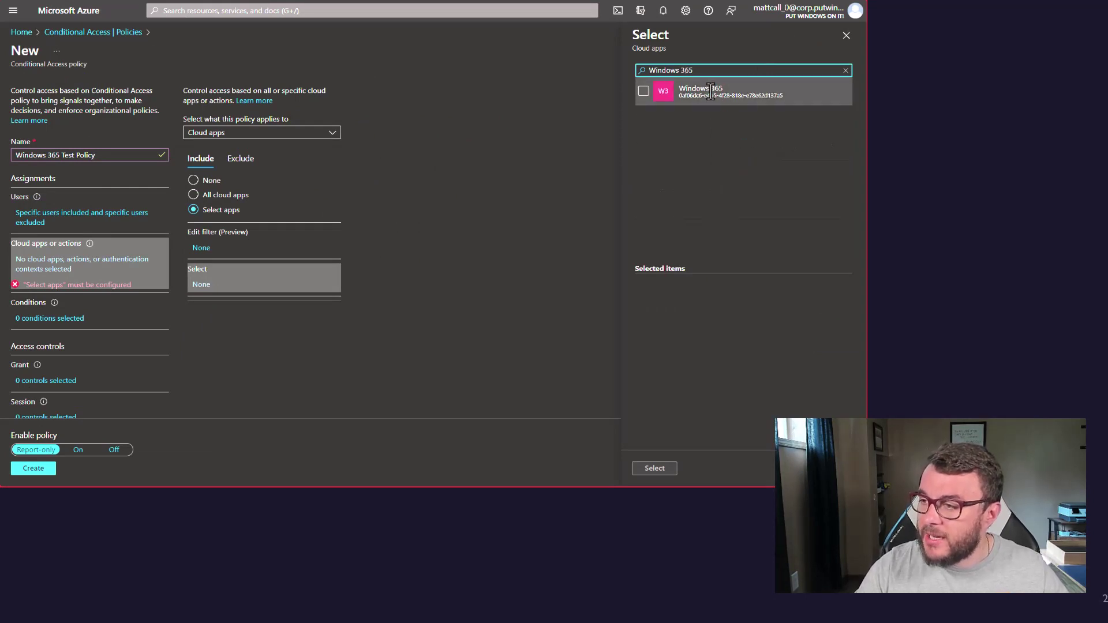
left_click(643, 90)
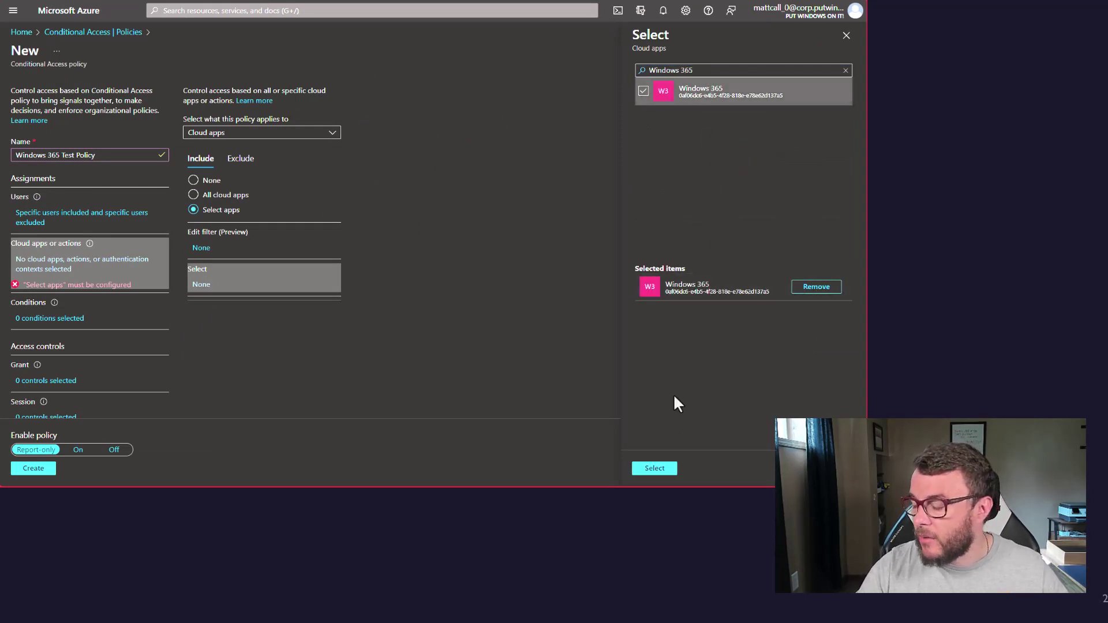
left_click(658, 470)
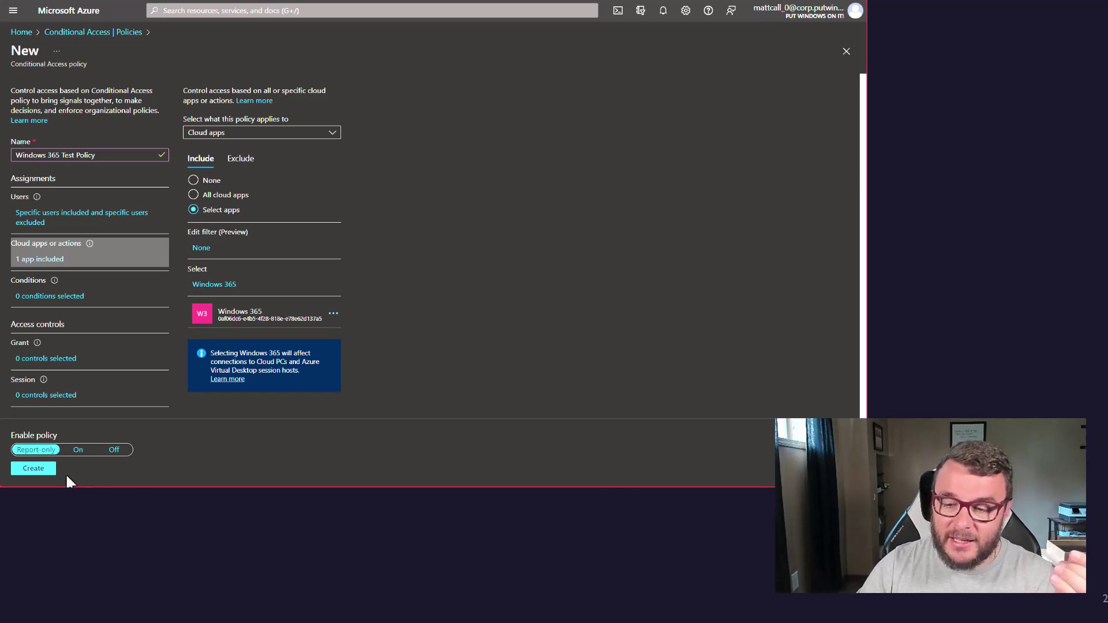
Configure the device platforms condition for any device, then bring up the Grant settings
left_click(76, 300)
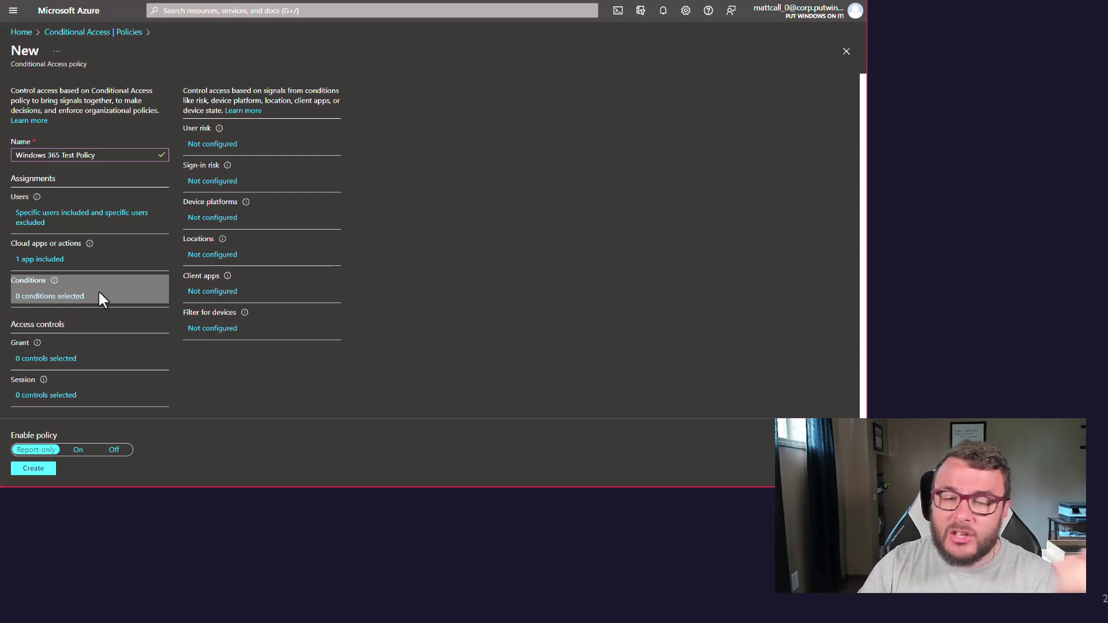
left_click(203, 222)
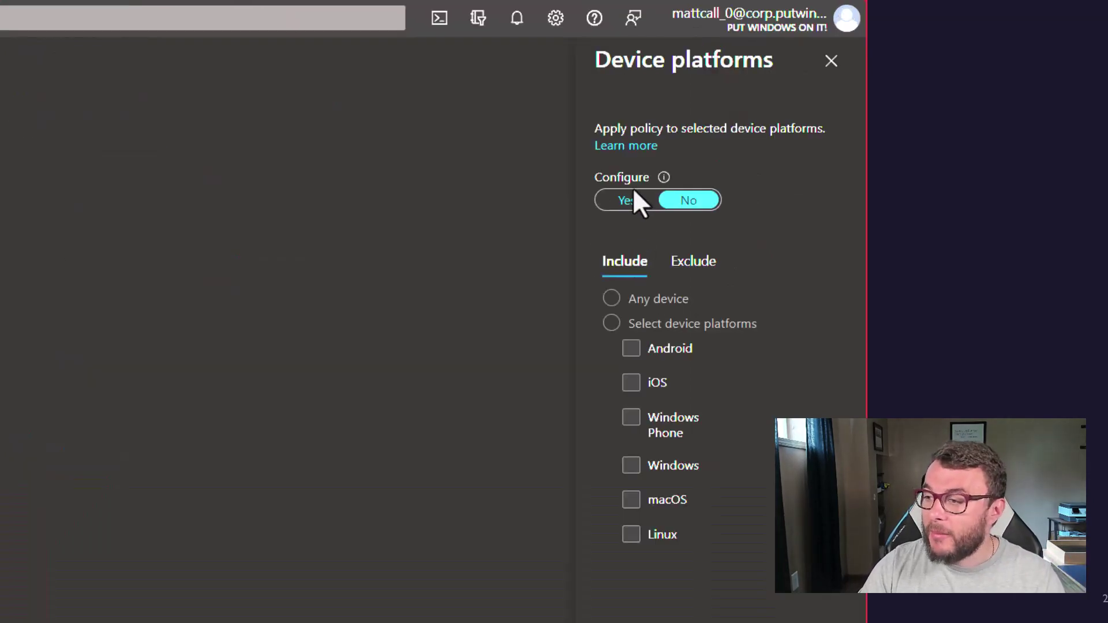
left_click(632, 199)
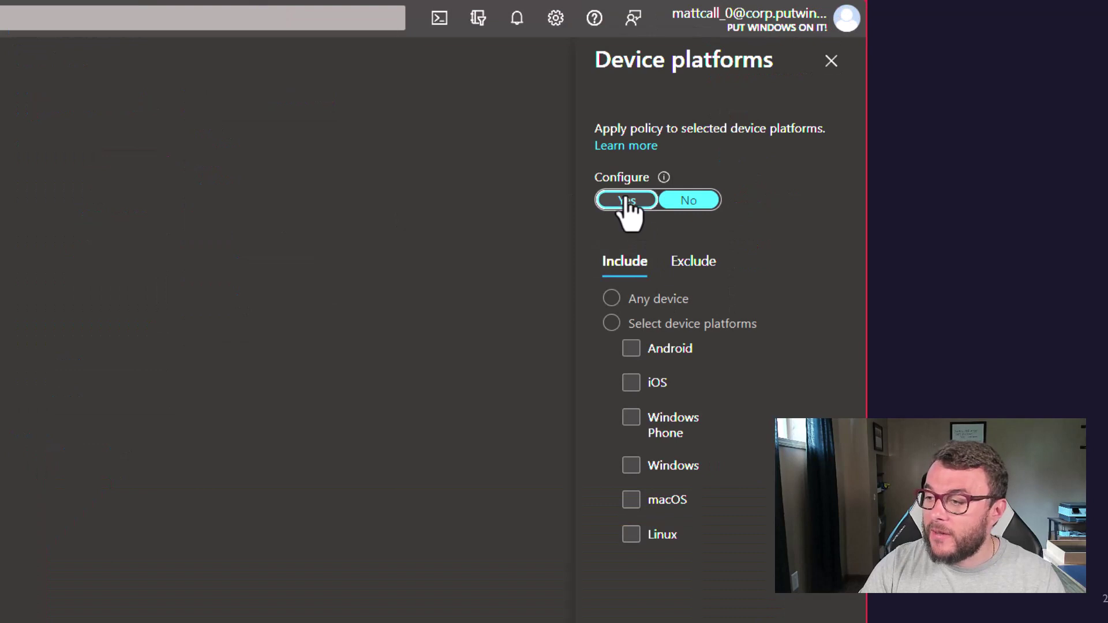
left_click(612, 299)
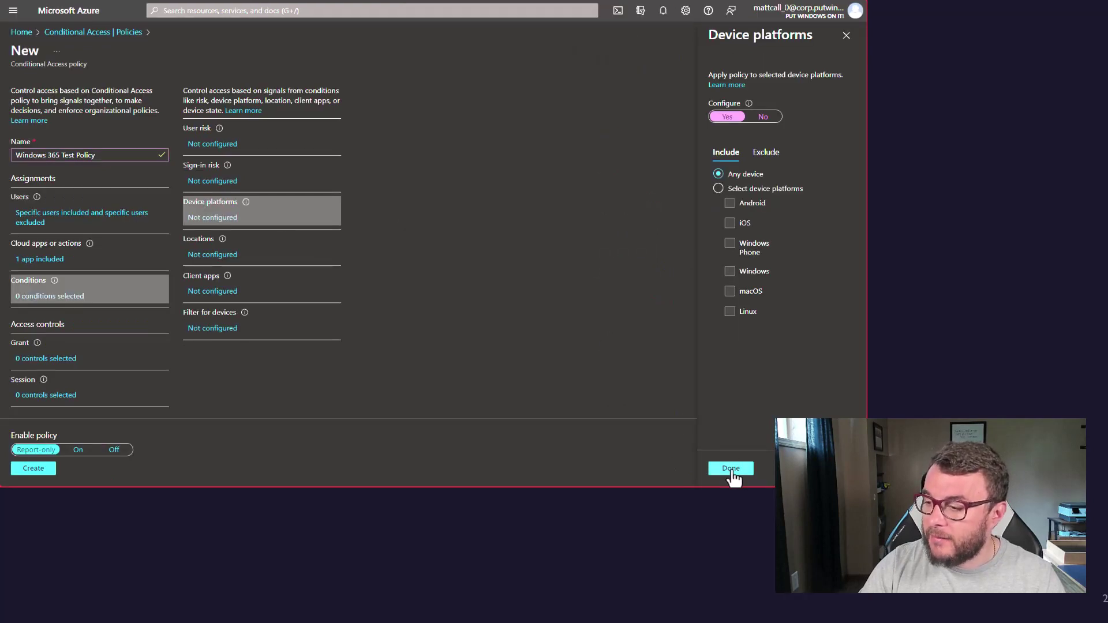
left_click(730, 469)
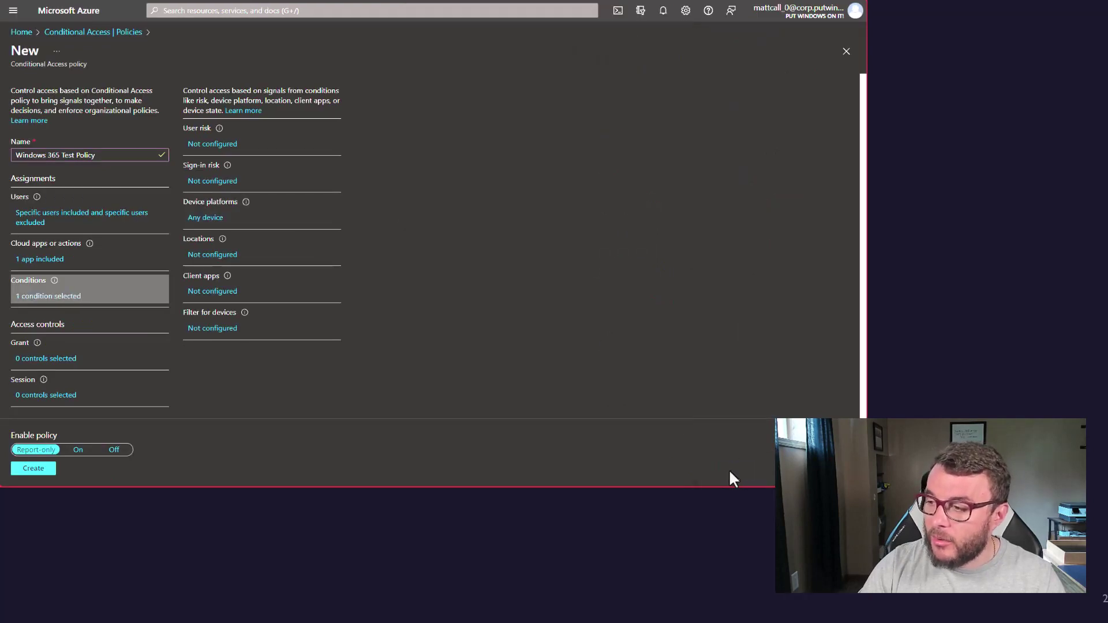
left_click(50, 360)
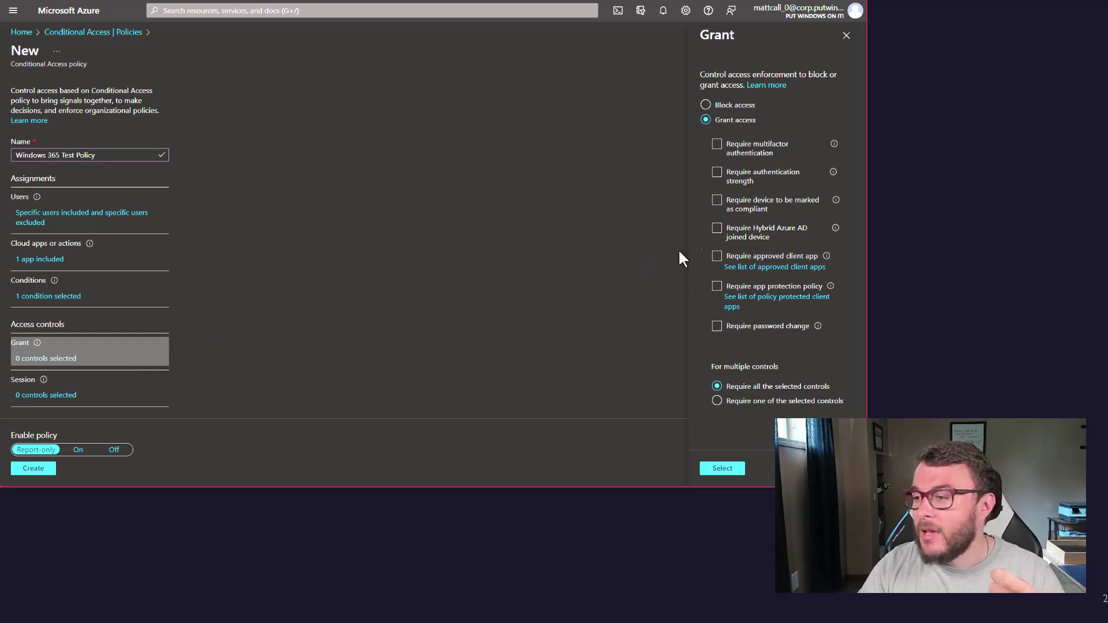
Set the grant control to require the device to be marked as compliant
left_click(721, 208)
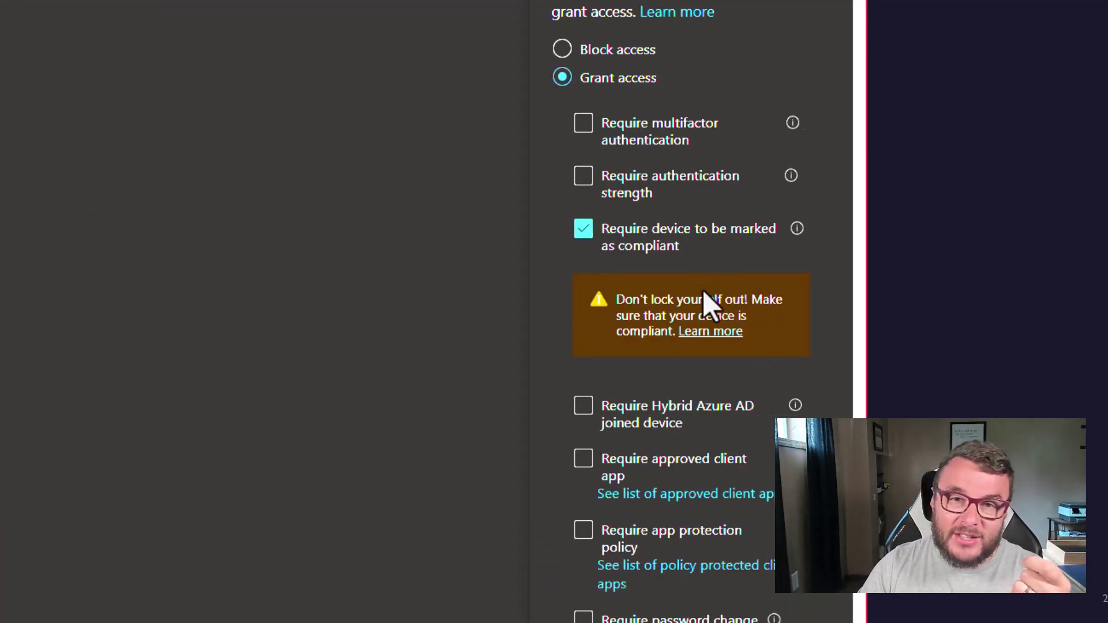
left_click(662, 476)
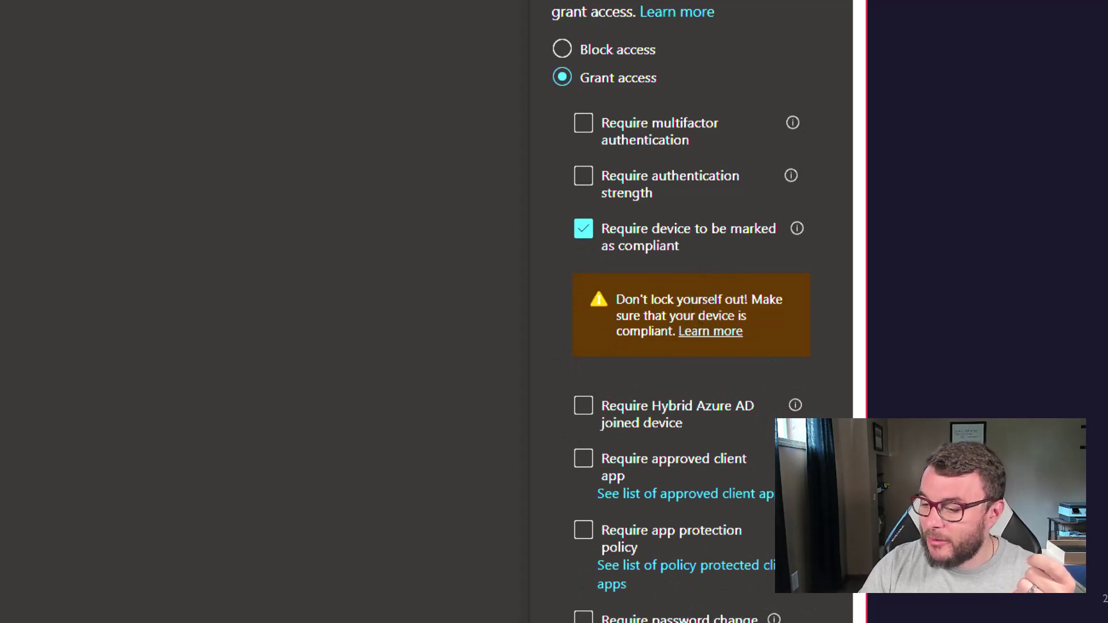
left_click(718, 474)
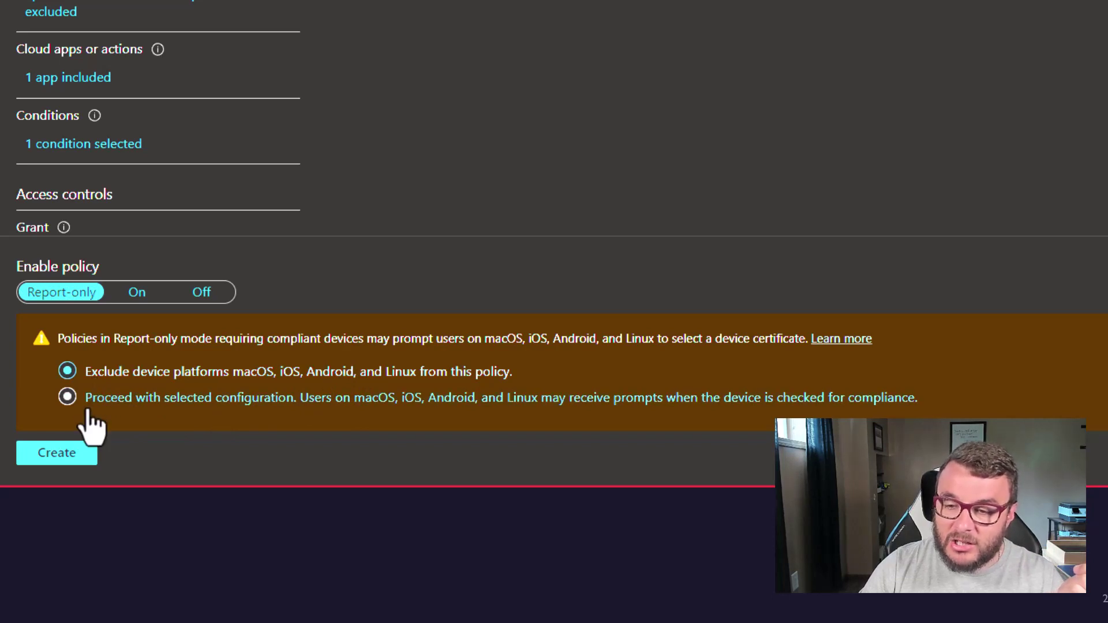
scroll(186, 306, "down", 3)
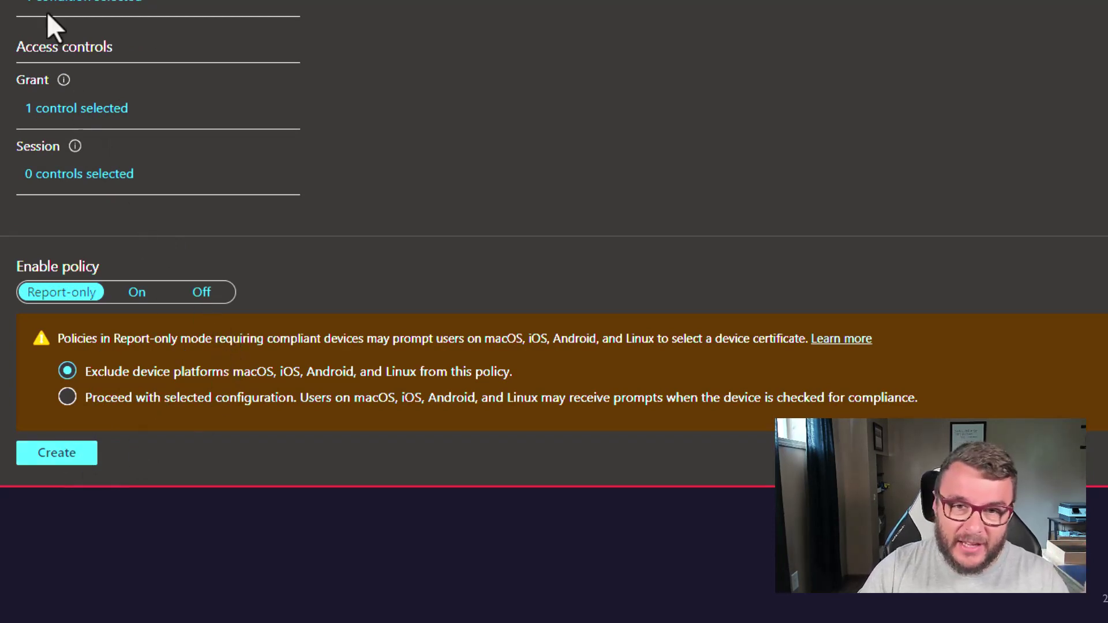
In the sign-in logs, open the abe887a3 sign-in and view its basic info
left_click(18, 74)
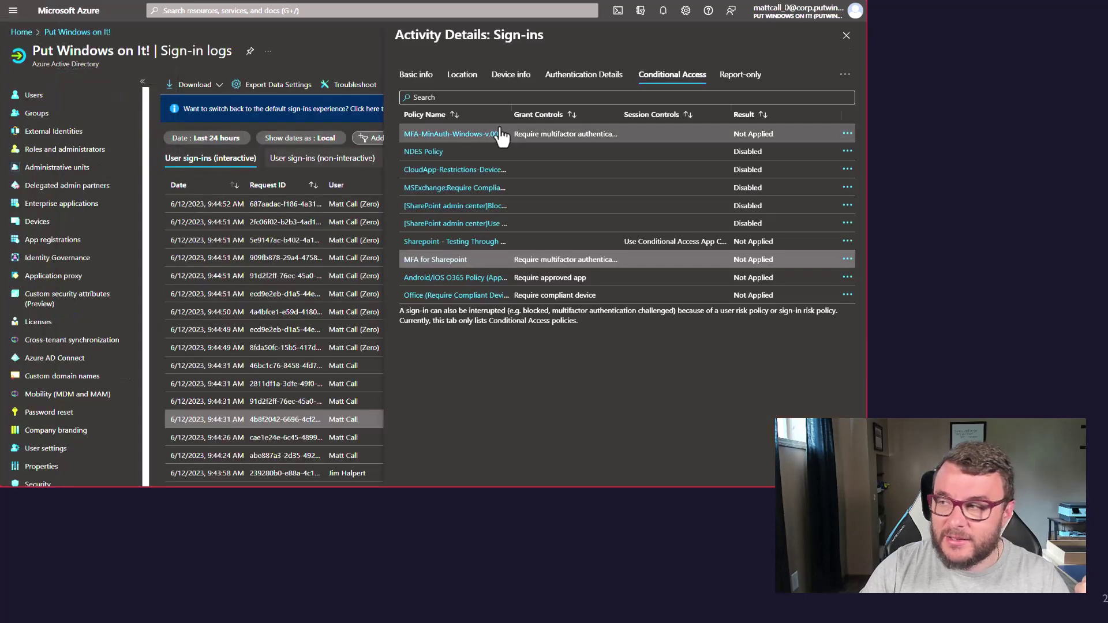
left_click(846, 35)
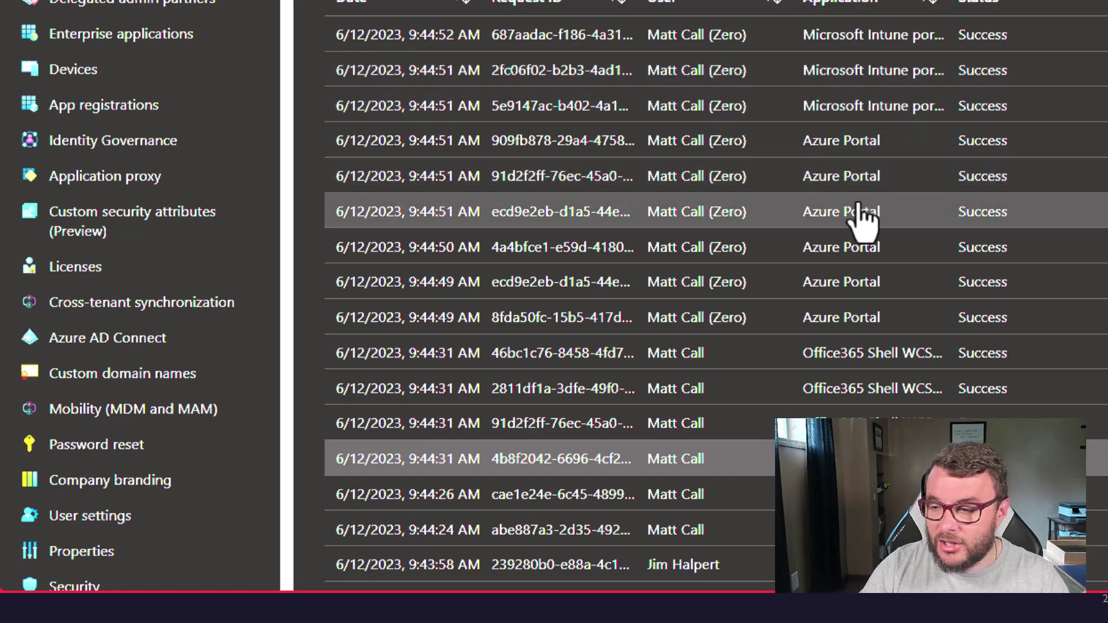
scroll(860, 218, "down", 2)
left_click(718, 422)
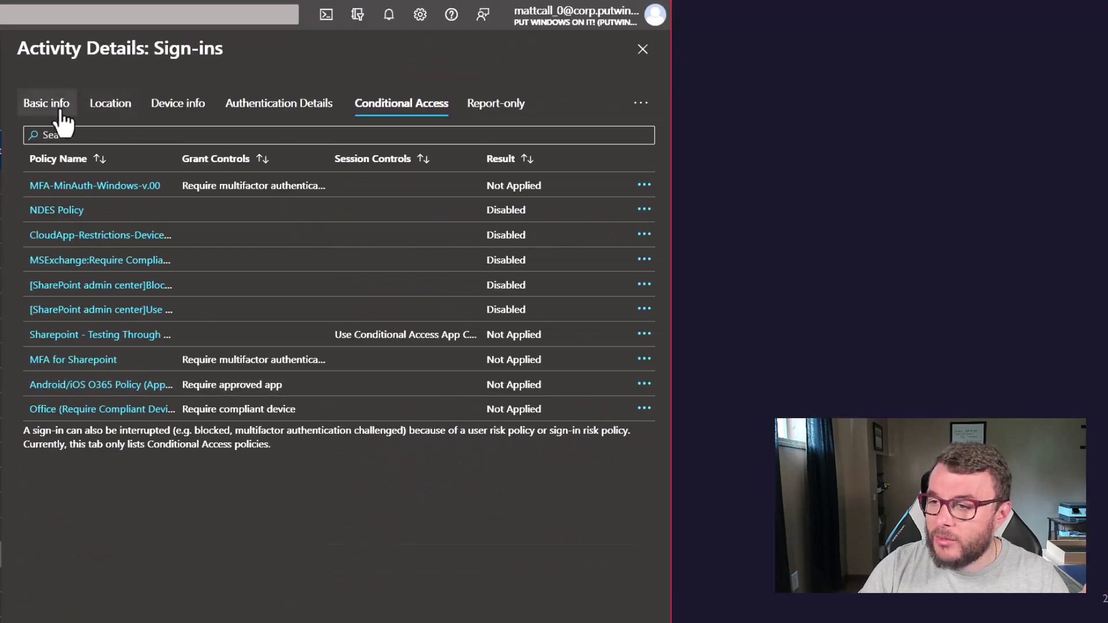
left_click(53, 107)
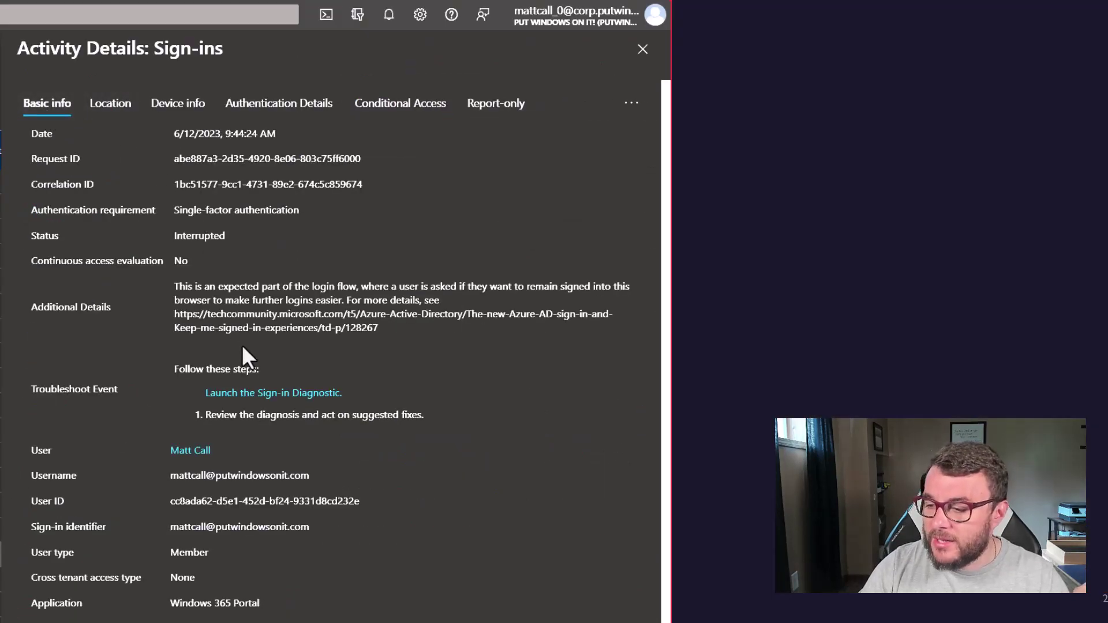
Confirm the Windows 365 Portal application name and show the report-only policy results
left_click_drag(260, 605, 169, 606)
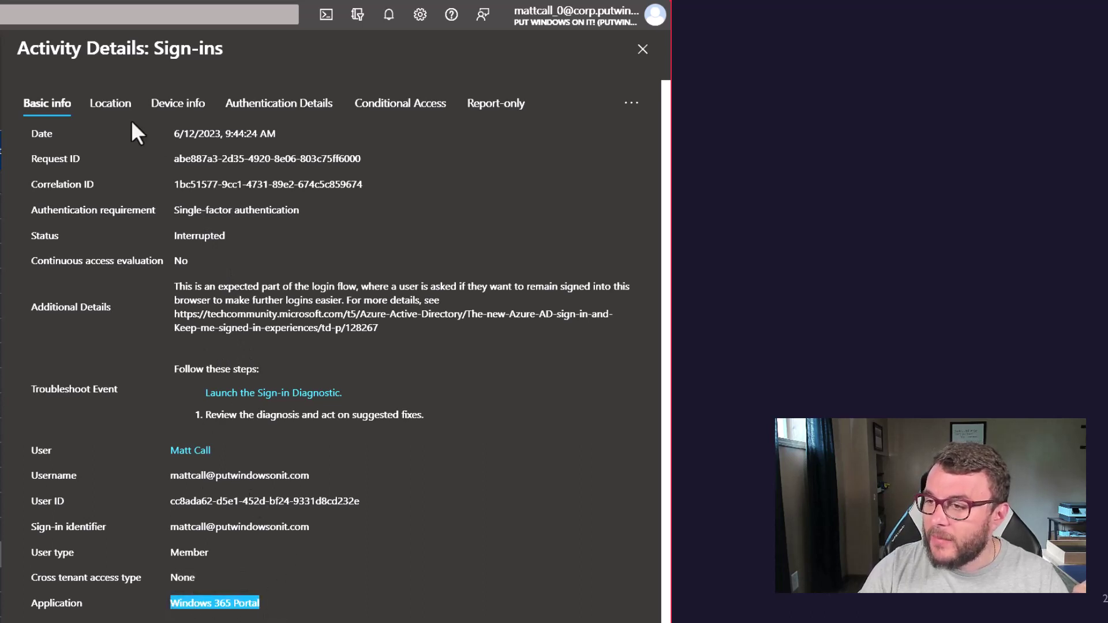
left_click(437, 114)
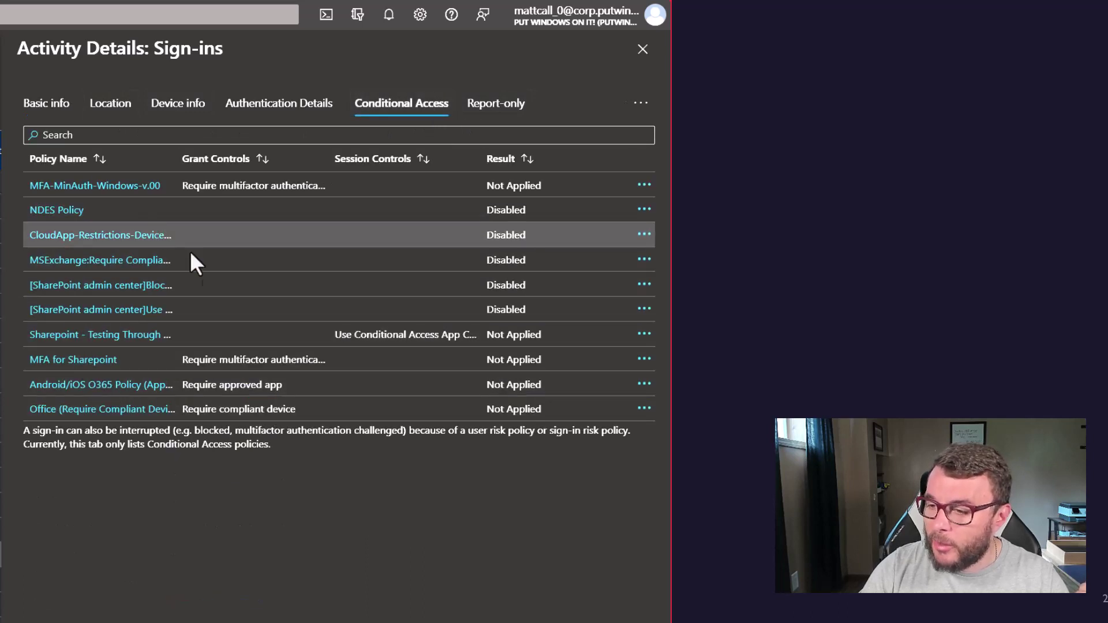
left_click(479, 109)
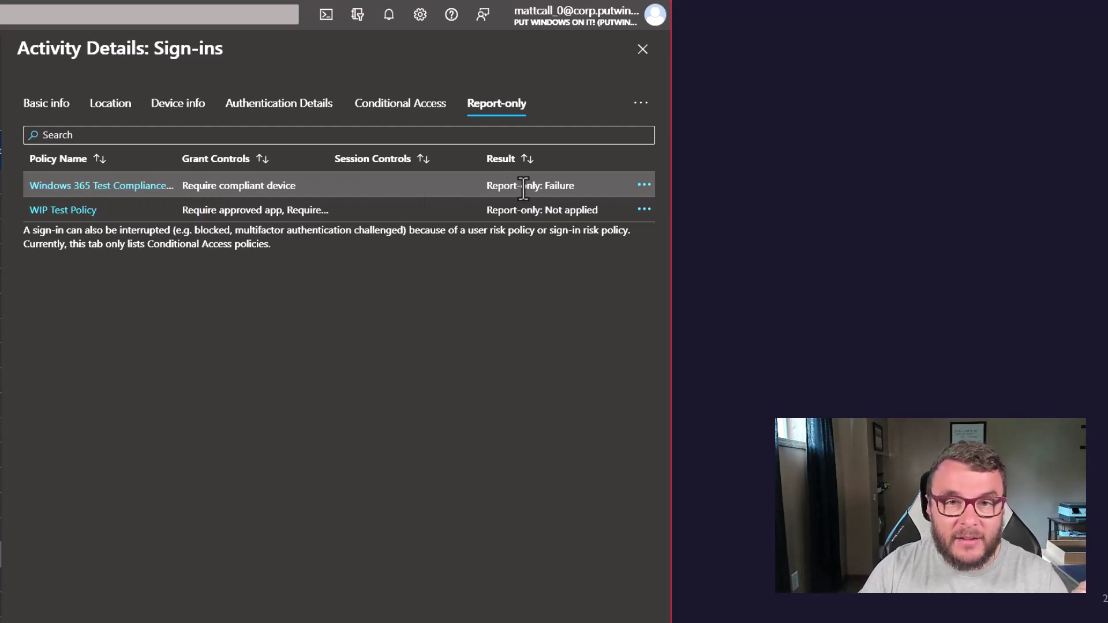
Open the Windows 365 Test Compliance Policy details and expand its unsatisfied Grant Controls
left_click(139, 186)
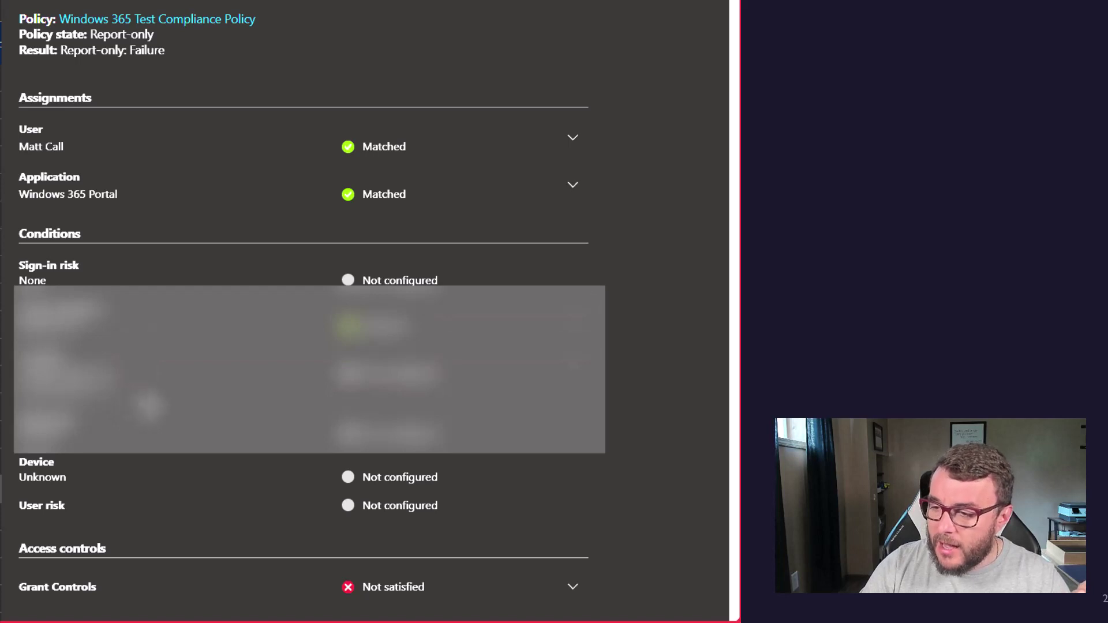
scroll(47, 358, "down", 1)
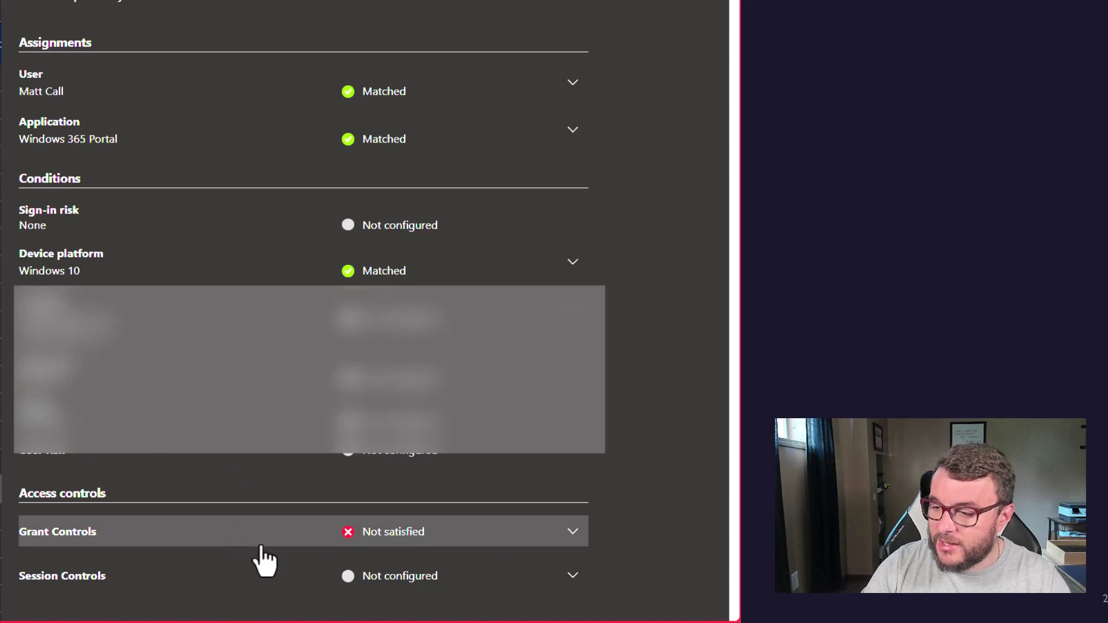
left_click(539, 537)
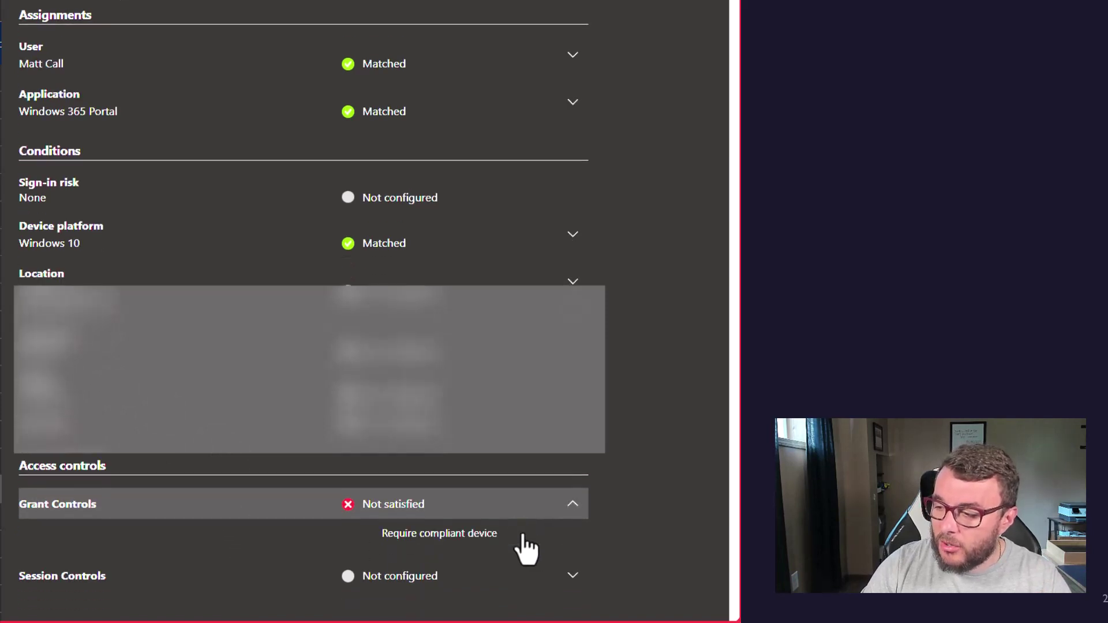